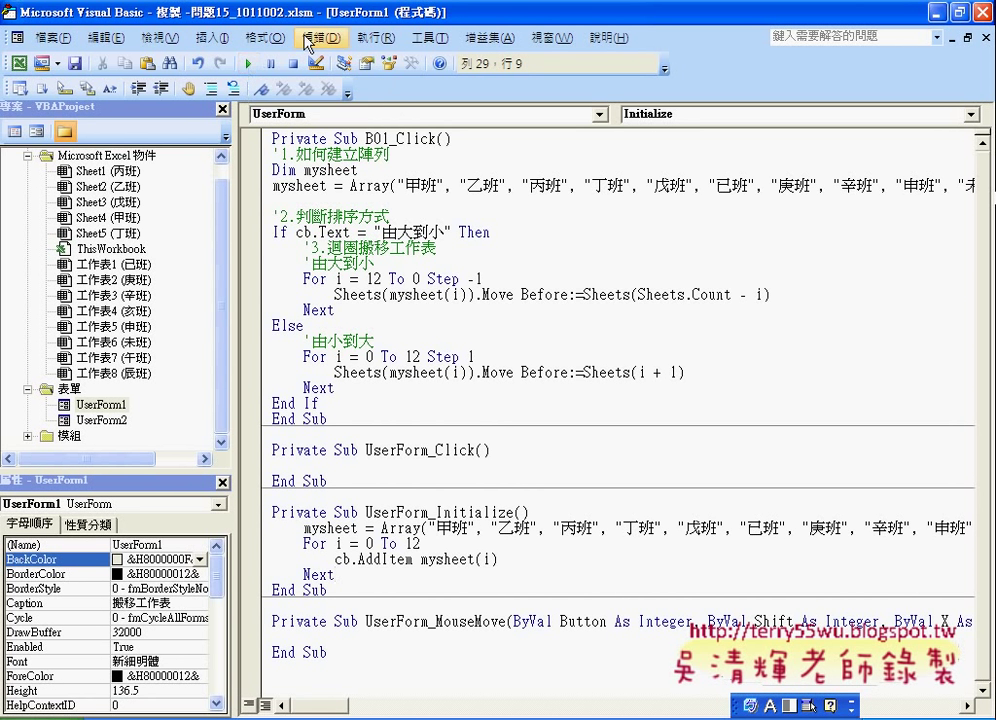
- Step through UserForm_Initialize with F8, running the loop that adds class sheet names to the combo box
{"action": "double_click", "coordinate": [262, 14]}
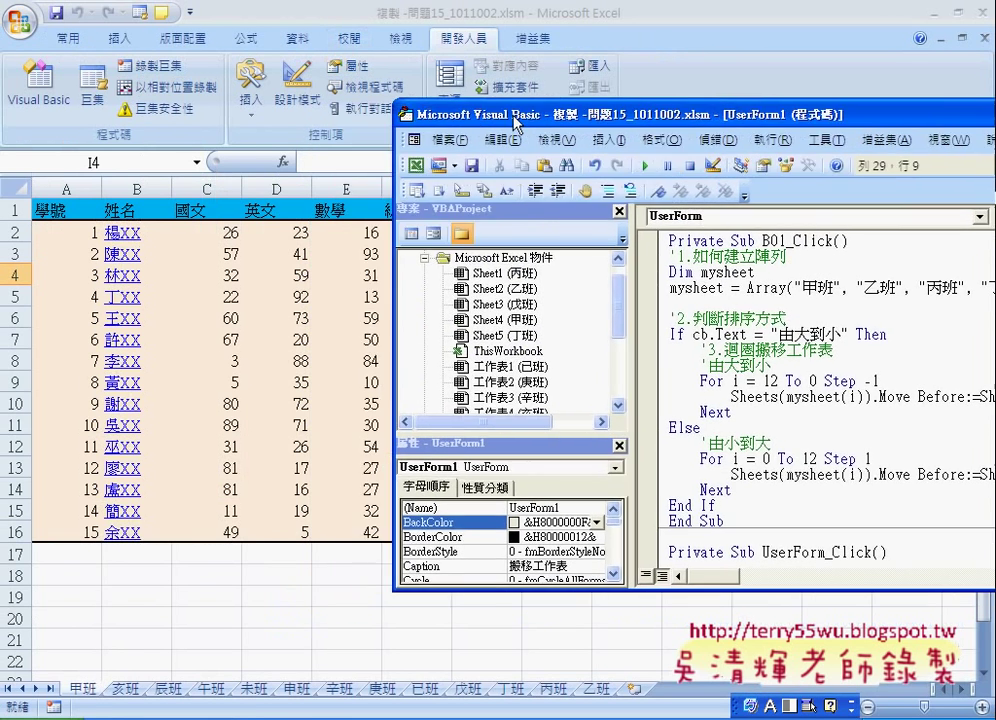
{"action": "left_click_drag", "start_coordinate": [425, 128], "coordinate": [454, 116]}
{"action": "scroll", "coordinate": [644, 357], "scroll_direction": "down", "scroll_amount": 5}
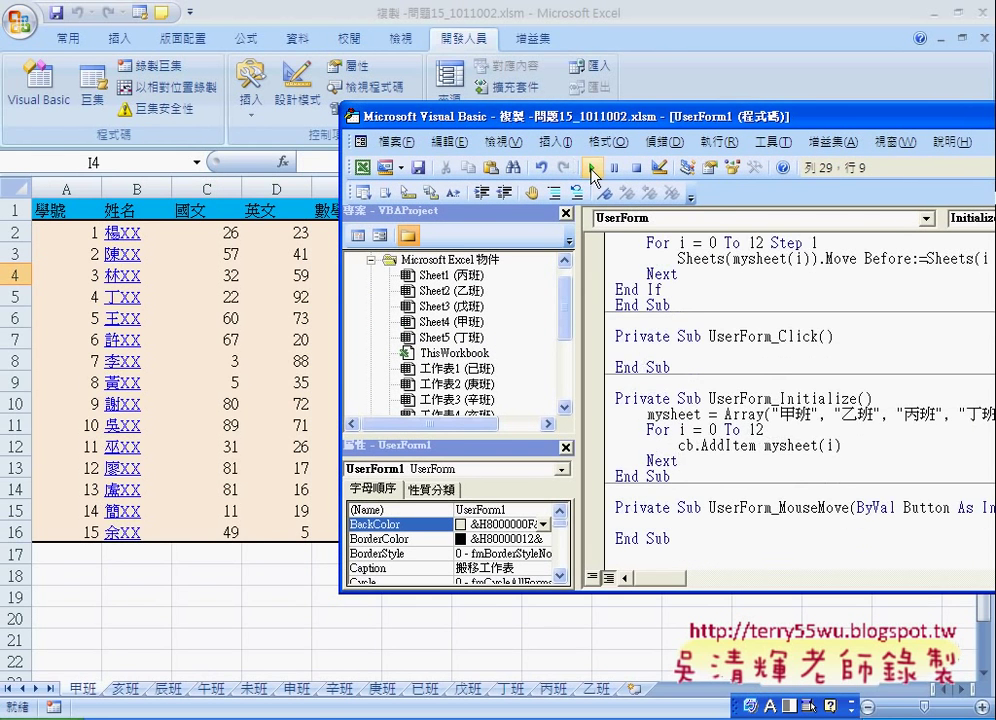
{"action": "left_click", "coordinate": [703, 414]}
{"action": "key", "text": "F8"}
{"action": "key", "text": "F8"}
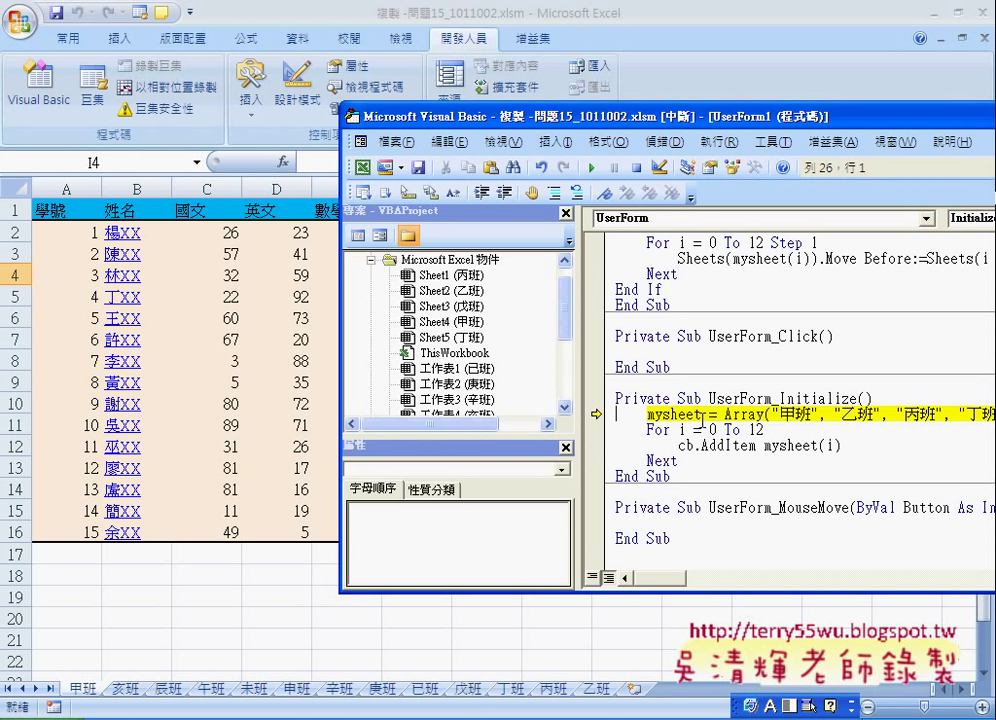
{"action": "key", "text": "F8"}
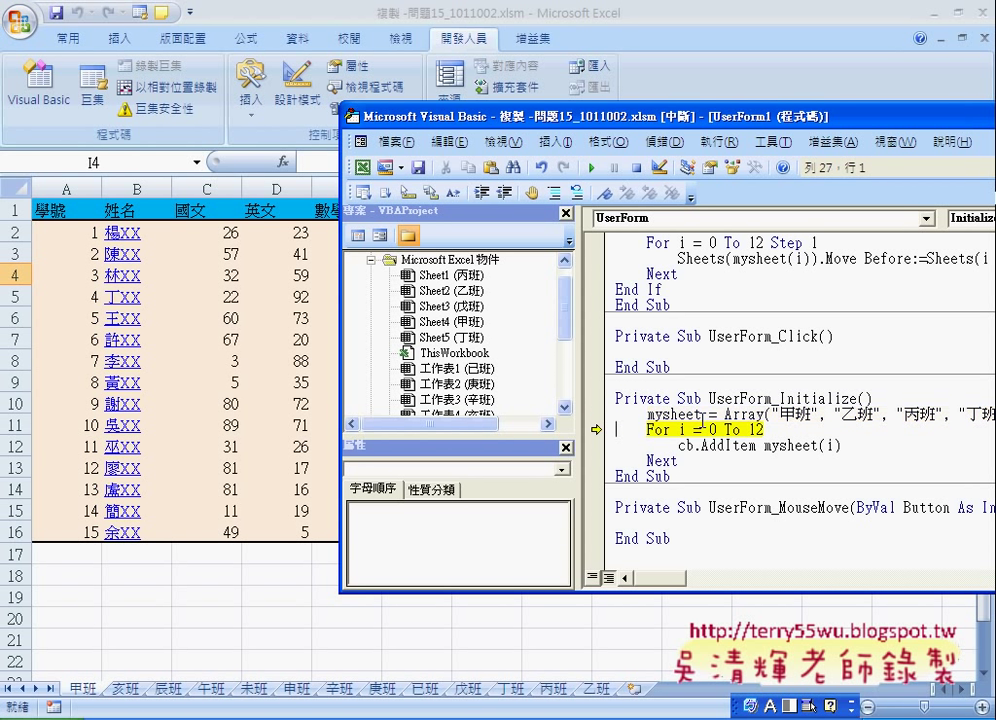
{"action": "key", "text": "F8"}
{"action": "key", "text": "F8"}
{"action": "key", "text": "F8"}
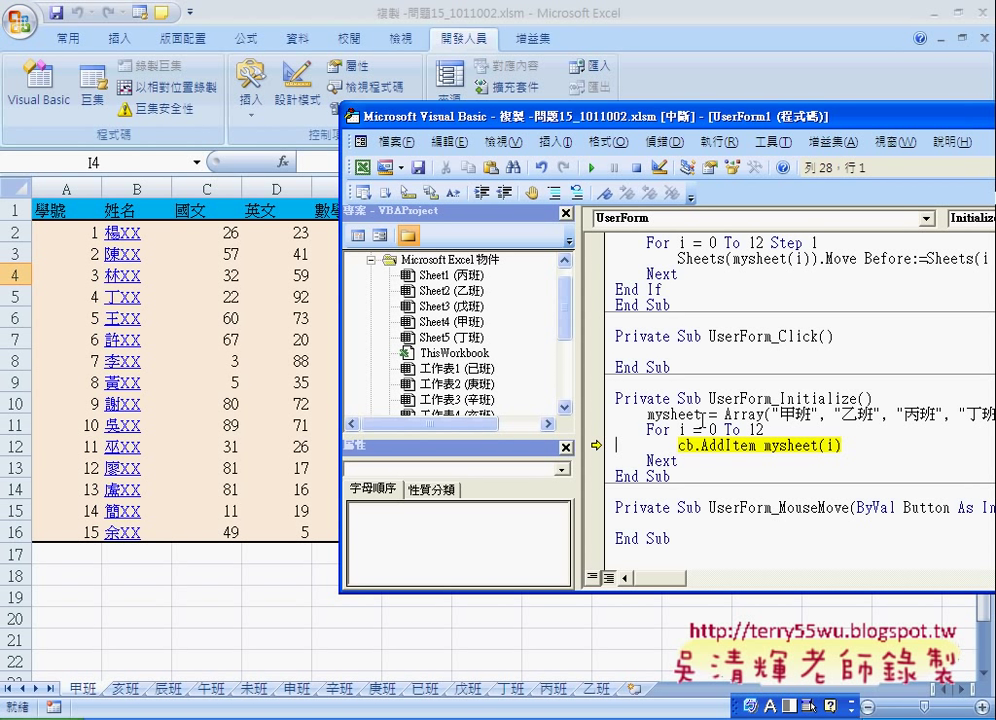
{"action": "key", "text": "F8"}
{"action": "key", "text": "F8"}
{"action": "key", "text": "F8"}
{"action": "key", "text": "F8"}
{"action": "key", "text": "F8"}
{"action": "key", "text": "F8"}
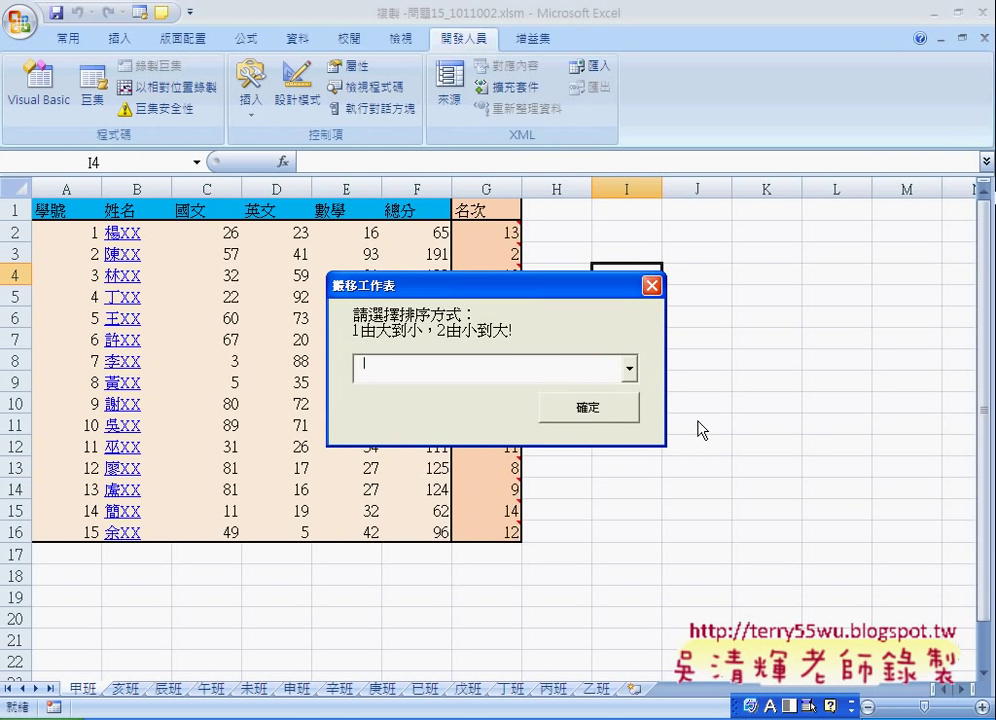
- Select the empty UserForm_MouseMove procedure and request a project reset
{"action": "mouse_move", "coordinate": [645, 388]}
{"action": "left_click_drag", "start_coordinate": [670, 538], "coordinate": [606, 507]}
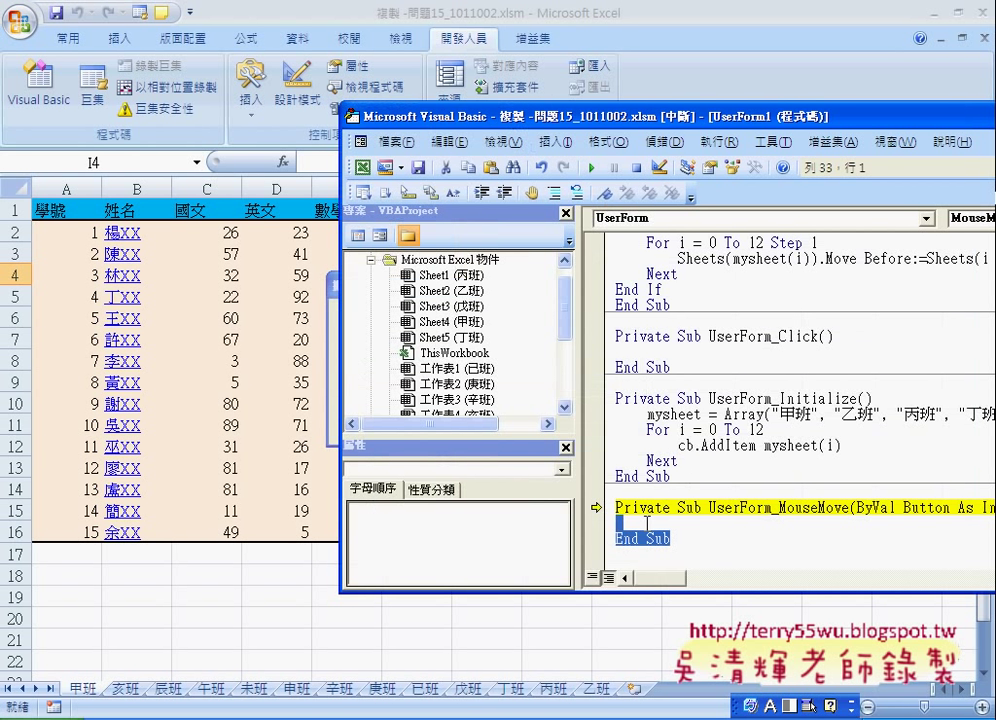
{"action": "key", "text": "Delete"}
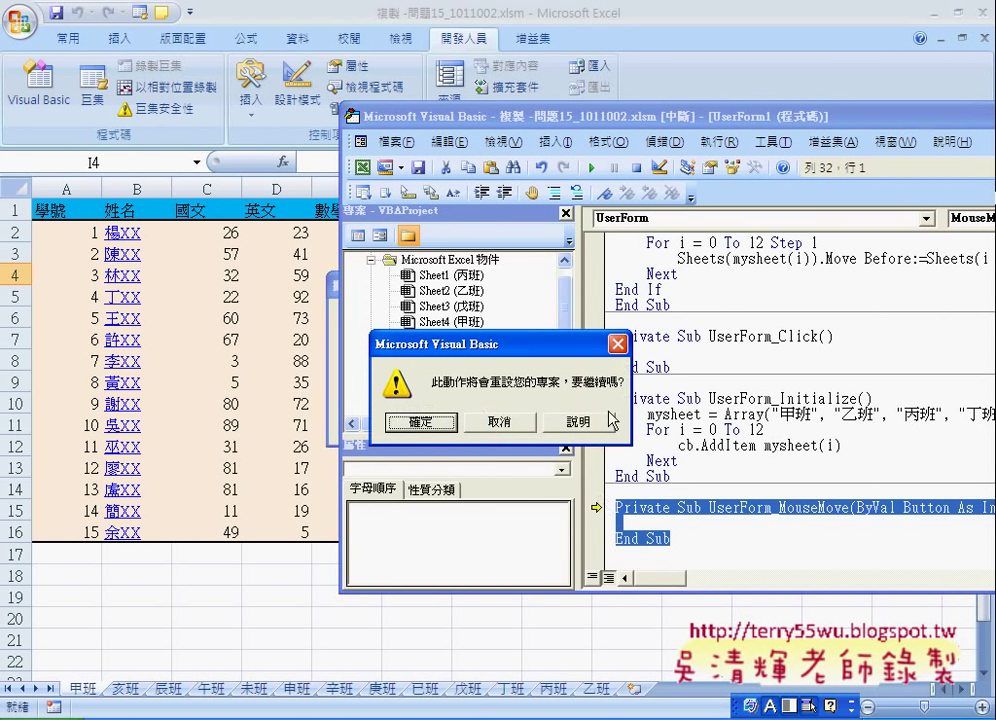
- Confirm the reset, run the 搬移工作表 form, pick 乙班 from its sheet-name list and circle it
{"action": "left_click", "coordinate": [440, 424]}
{"action": "left_click", "coordinate": [590, 170]}
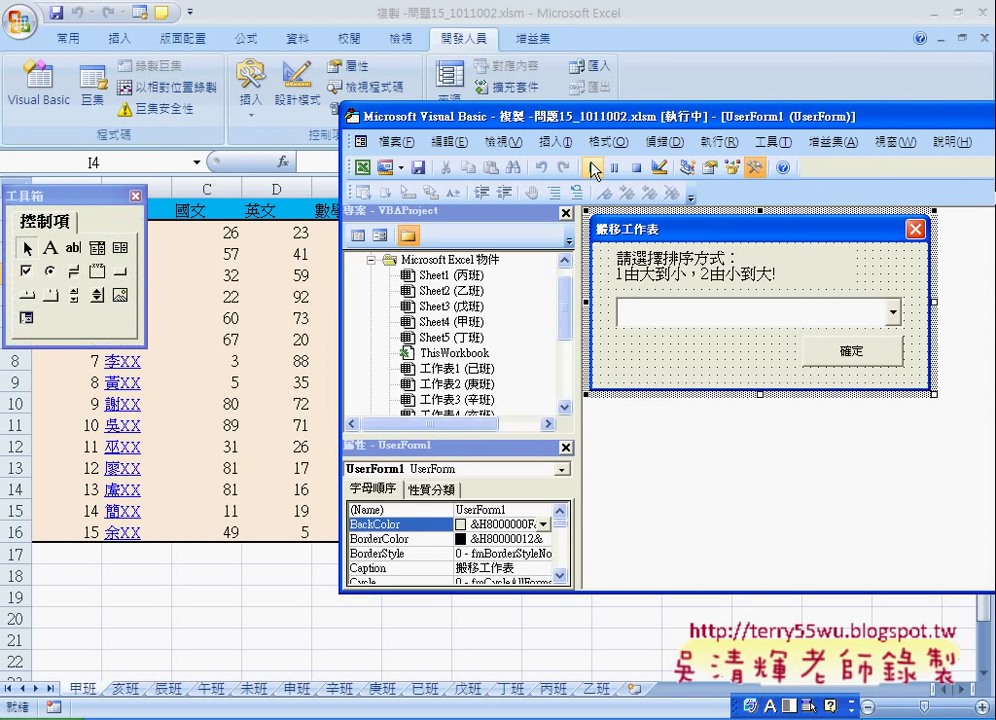
{"action": "left_click", "coordinate": [629, 369]}
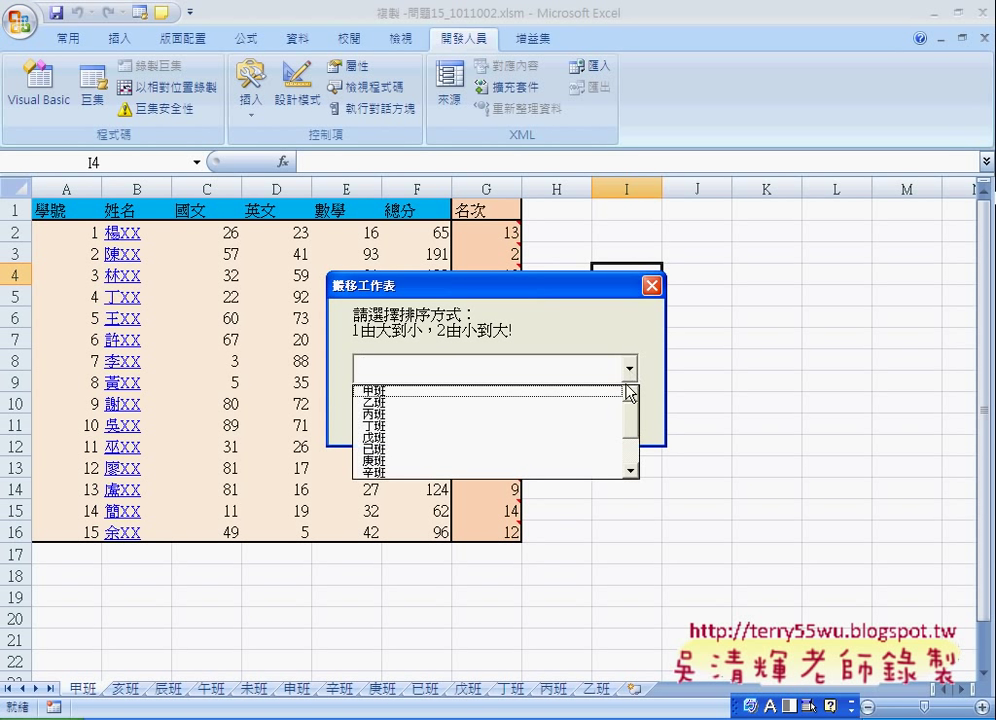
{"action": "left_click_drag", "start_coordinate": [633, 422], "coordinate": [638, 462]}
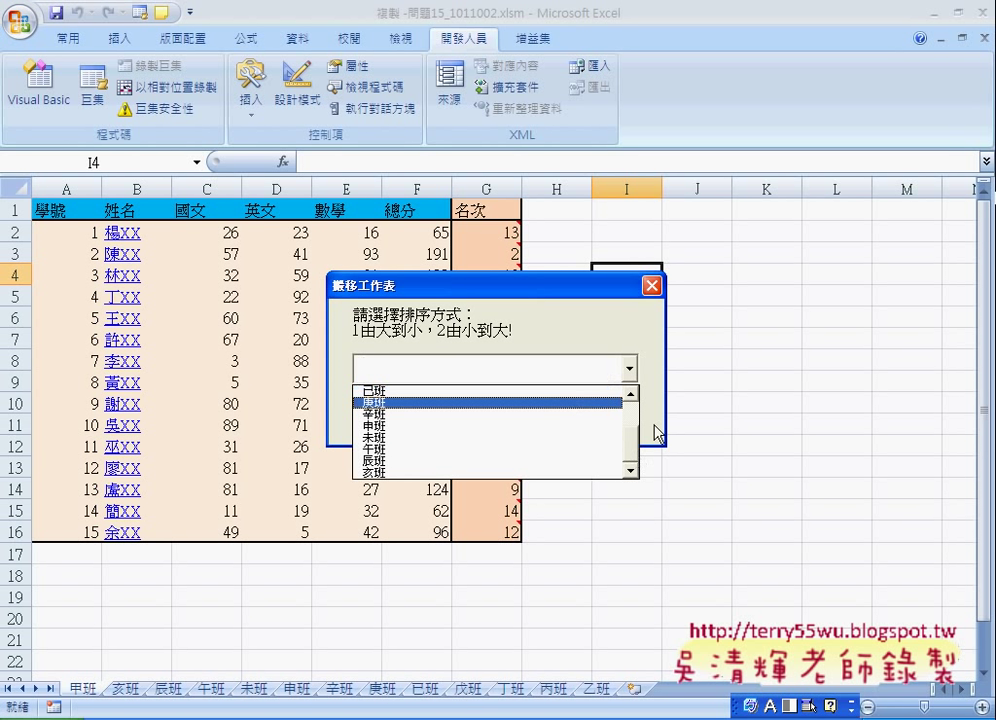
{"action": "scroll", "coordinate": [565, 411], "scroll_direction": "up", "scroll_amount": 2}
{"action": "left_click", "coordinate": [565, 405]}
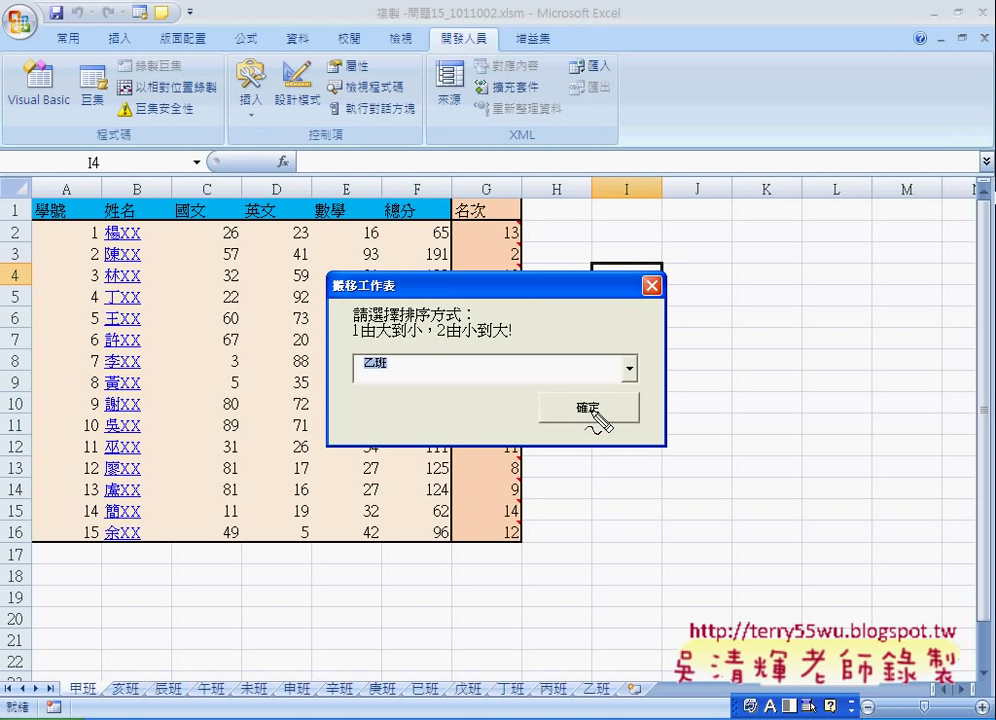
{"action": "mouse_move", "coordinate": [368, 378]}
{"action": "left_mouse_down"}
{"action": "mouse_move", "coordinate": [382, 386]}
{"action": "mouse_move", "coordinate": [76, 664]}
{"action": "left_mouse_up"}
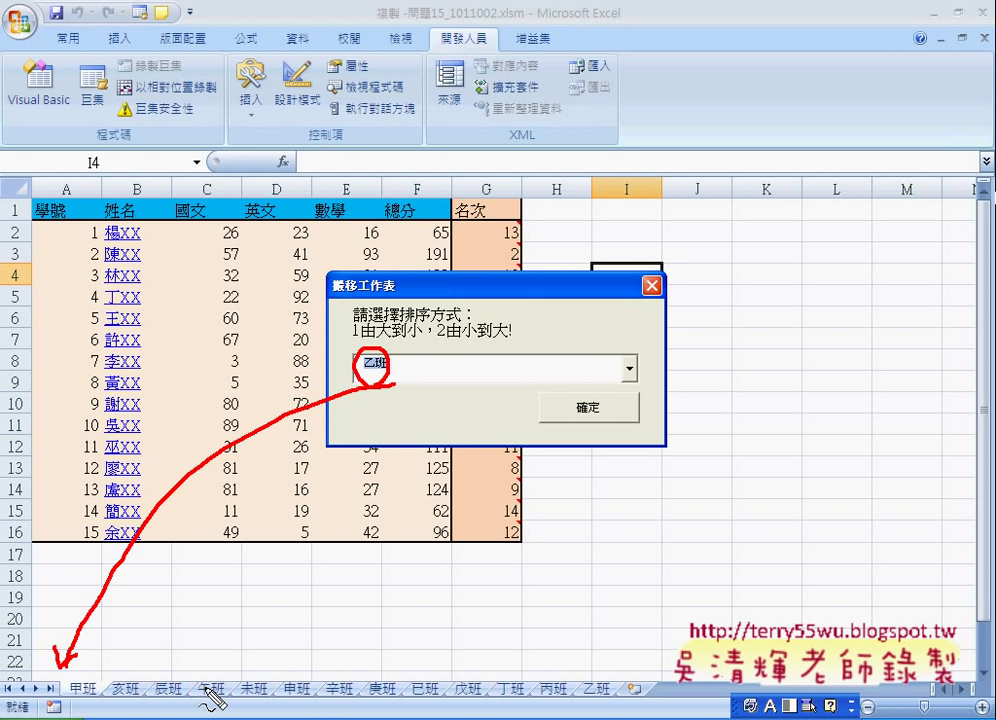
- Circle the 乙班 sheet tab, clear the pen marks, and return to the VBA editor with Alt+F11
{"action": "mouse_move", "coordinate": [604, 674]}
{"action": "left_mouse_down"}
{"action": "mouse_move", "coordinate": [613, 703]}
{"action": "mouse_move", "coordinate": [100, 660]}
{"action": "left_mouse_up"}
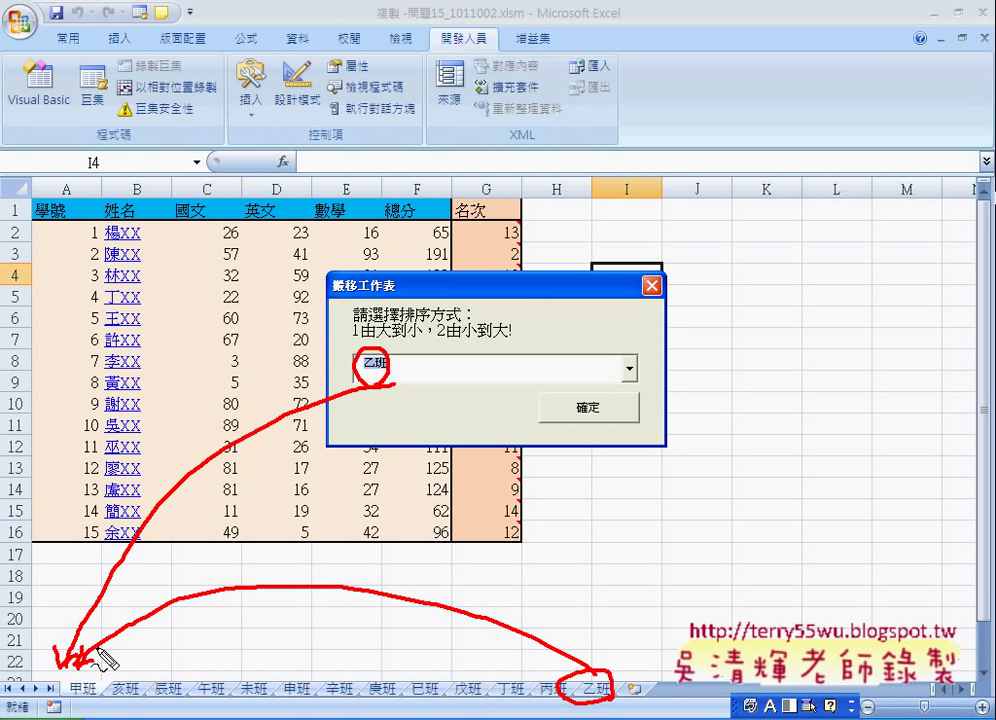
{"action": "key", "text": "Escape"}
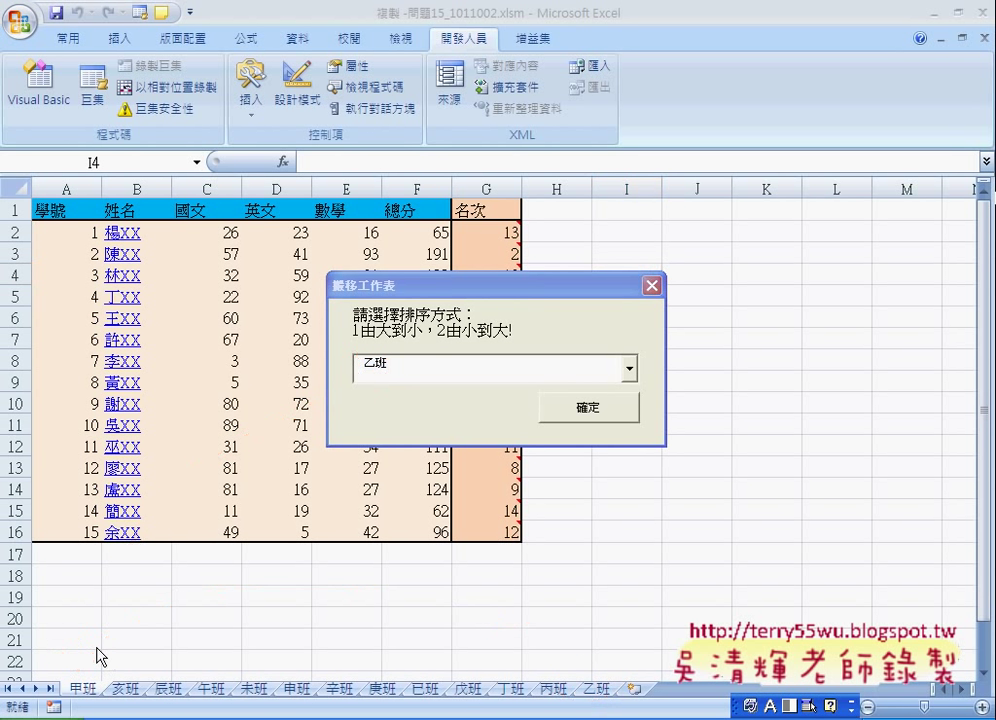
{"action": "left_click", "coordinate": [610, 697]}
{"action": "key", "text": "alt+F11"}
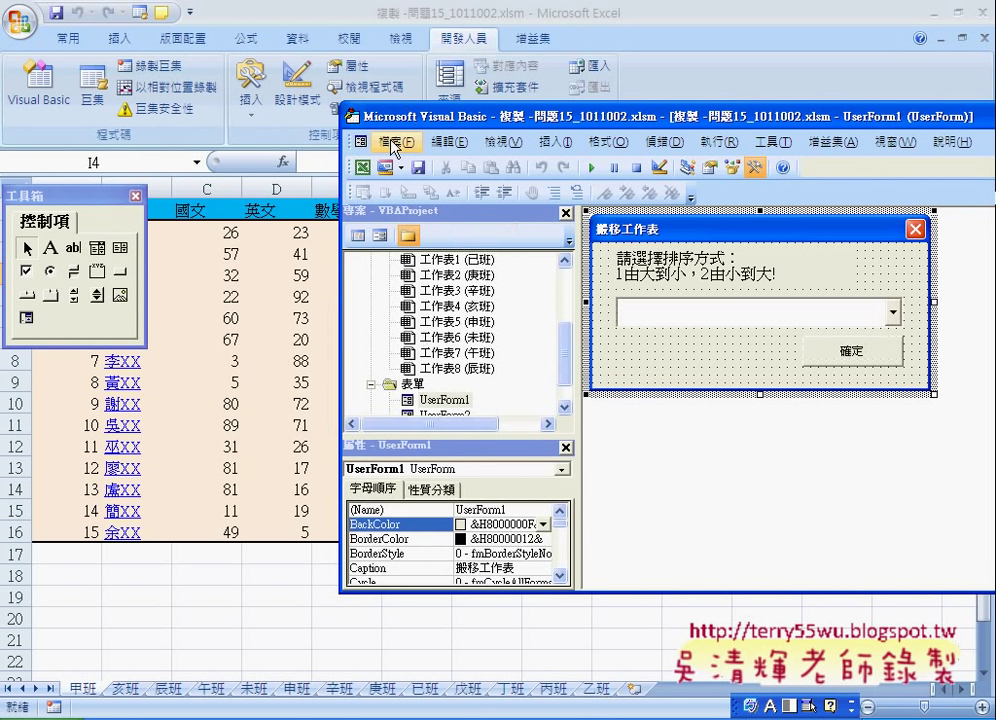
- Record Macro2 deleting the 丙班 sheet, confirming the permanent deletion
{"action": "left_click", "coordinate": [92, 90]}
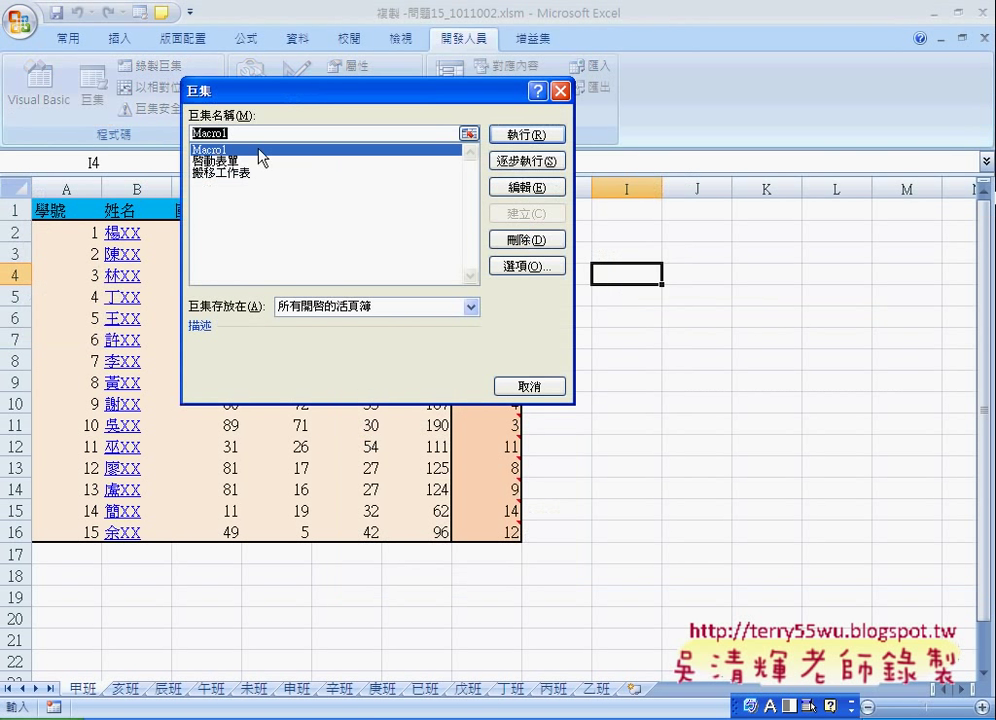
{"action": "left_click", "coordinate": [560, 91]}
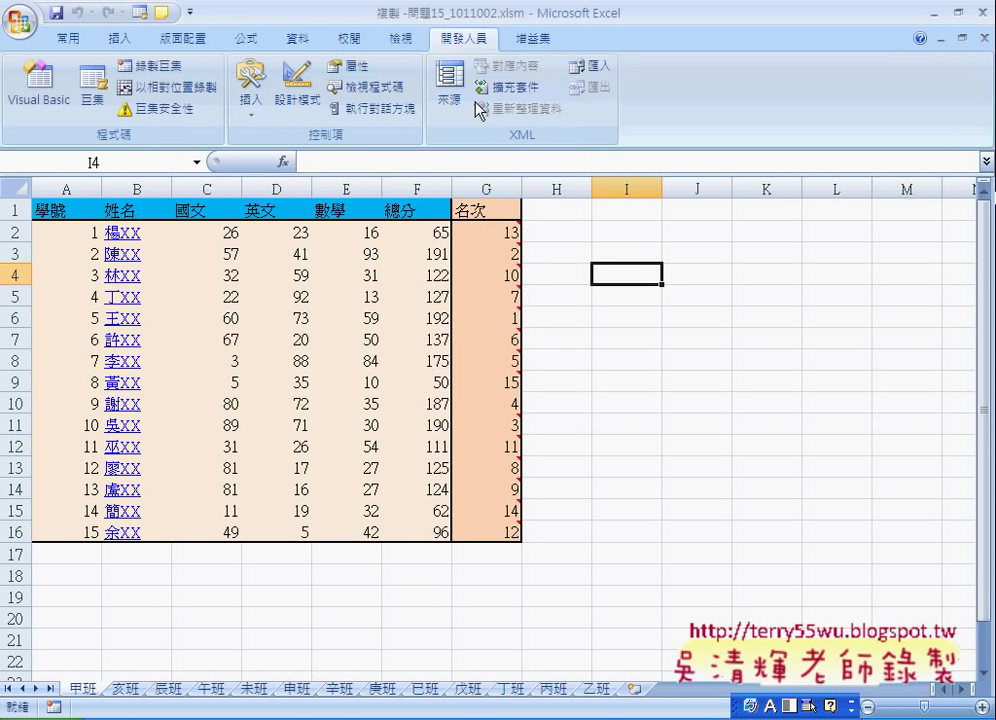
{"action": "left_click", "coordinate": [150, 65]}
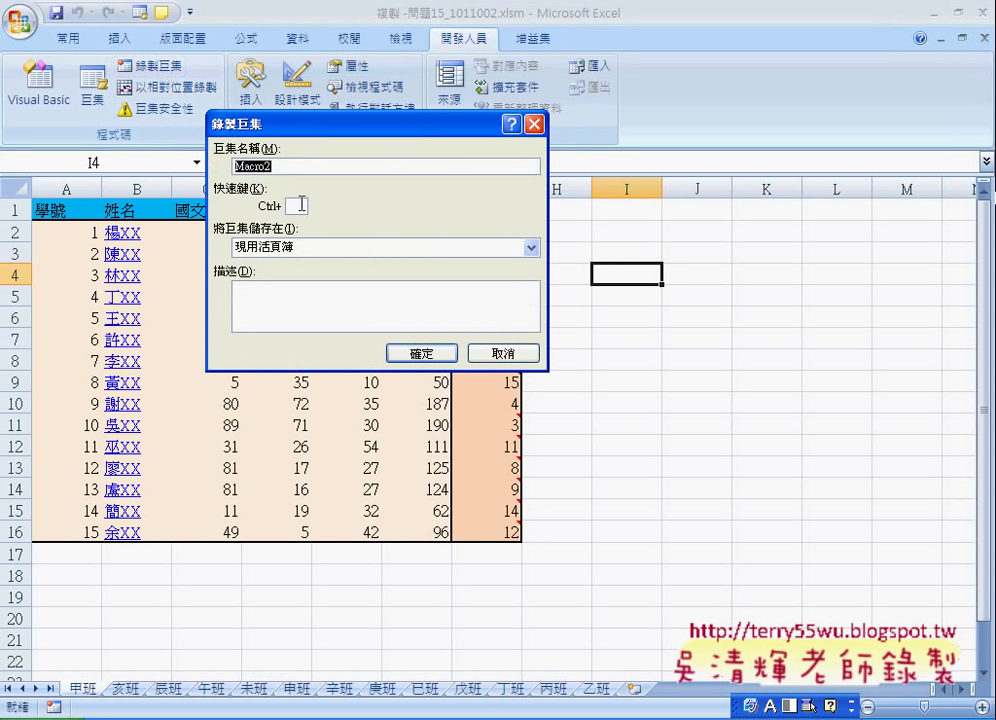
{"action": "left_click", "coordinate": [428, 353]}
{"action": "left_click", "coordinate": [555, 690]}
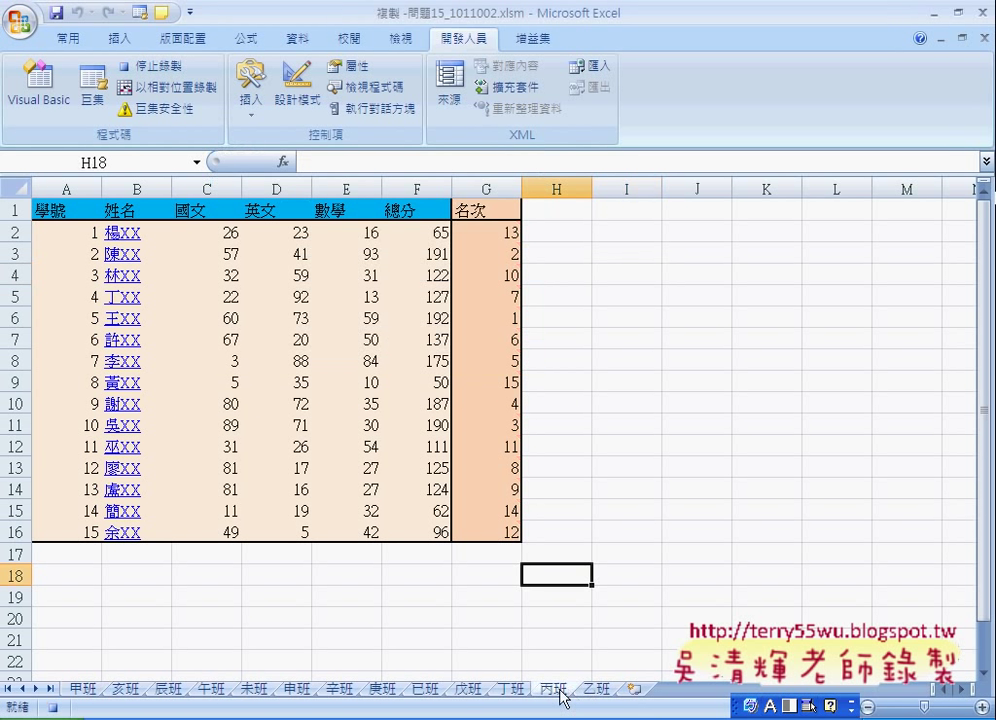
{"action": "right_click", "coordinate": [562, 694]}
{"action": "left_click", "coordinate": [630, 484]}
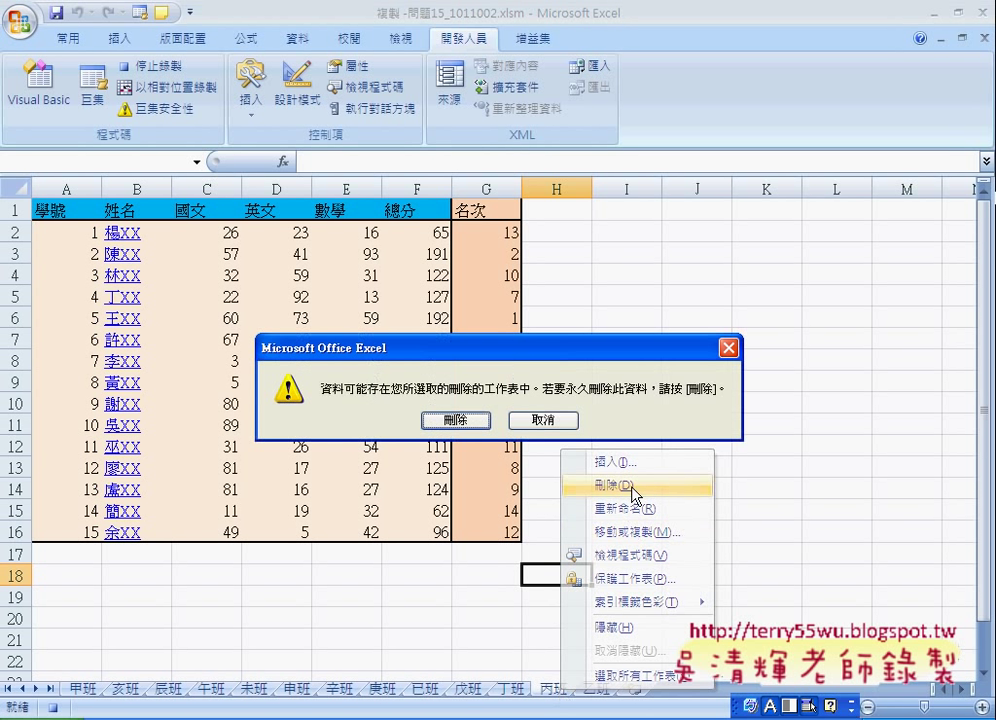
{"action": "left_click", "coordinate": [462, 427]}
- Stop recording and open Macro2's code for editing from the Macros list
{"action": "left_click", "coordinate": [149, 68]}
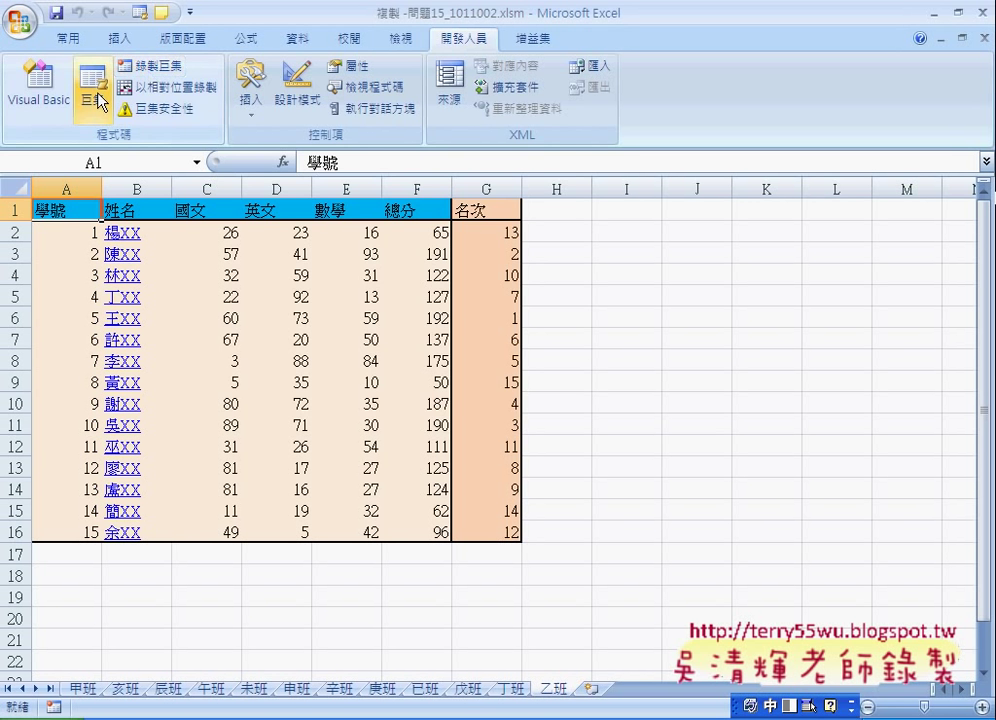
{"action": "left_click", "coordinate": [92, 100]}
{"action": "left_click", "coordinate": [243, 161]}
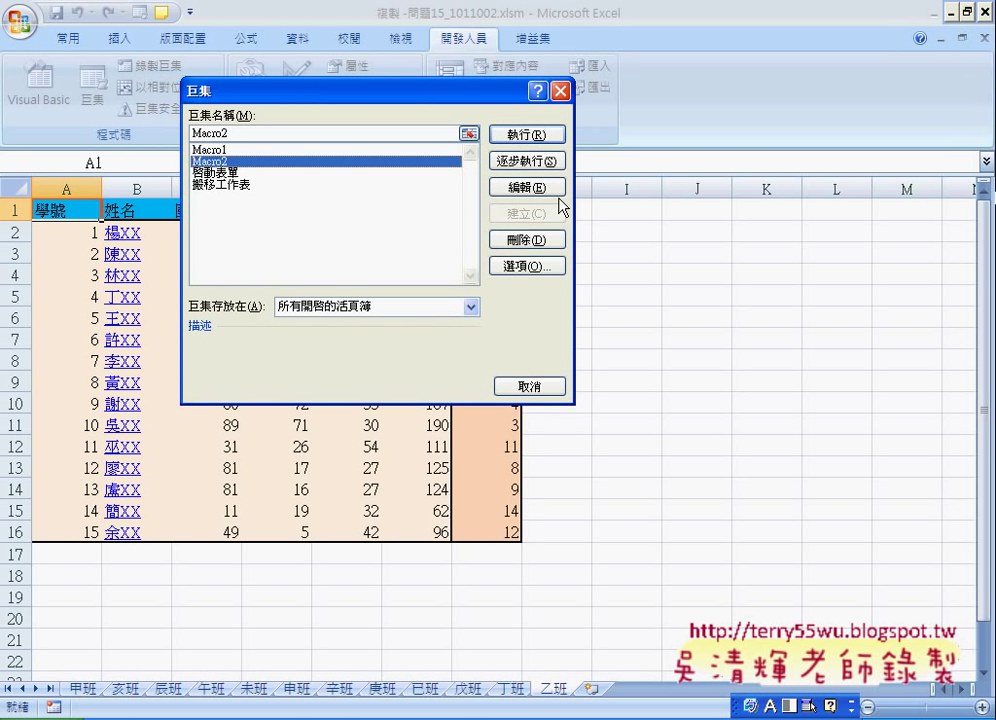
{"action": "left_click", "coordinate": [527, 187]}
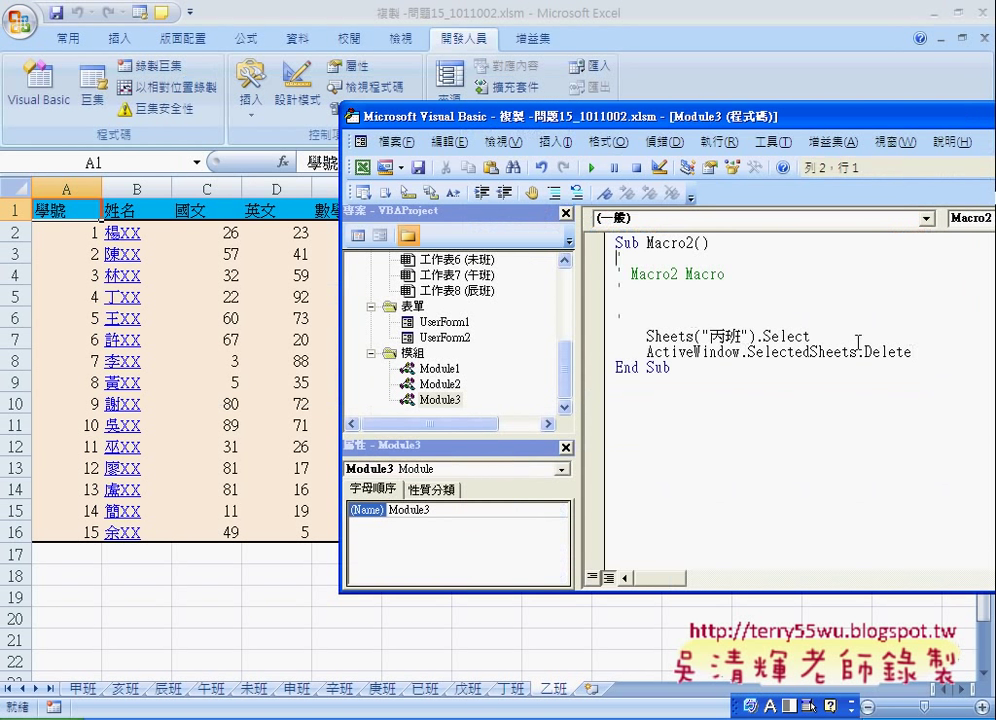
- Highlight Macro2's line selecting the 丙班 sheet, then its line deleting the selected sheets
{"action": "left_click_drag", "start_coordinate": [811, 337], "coordinate": [642, 336]}
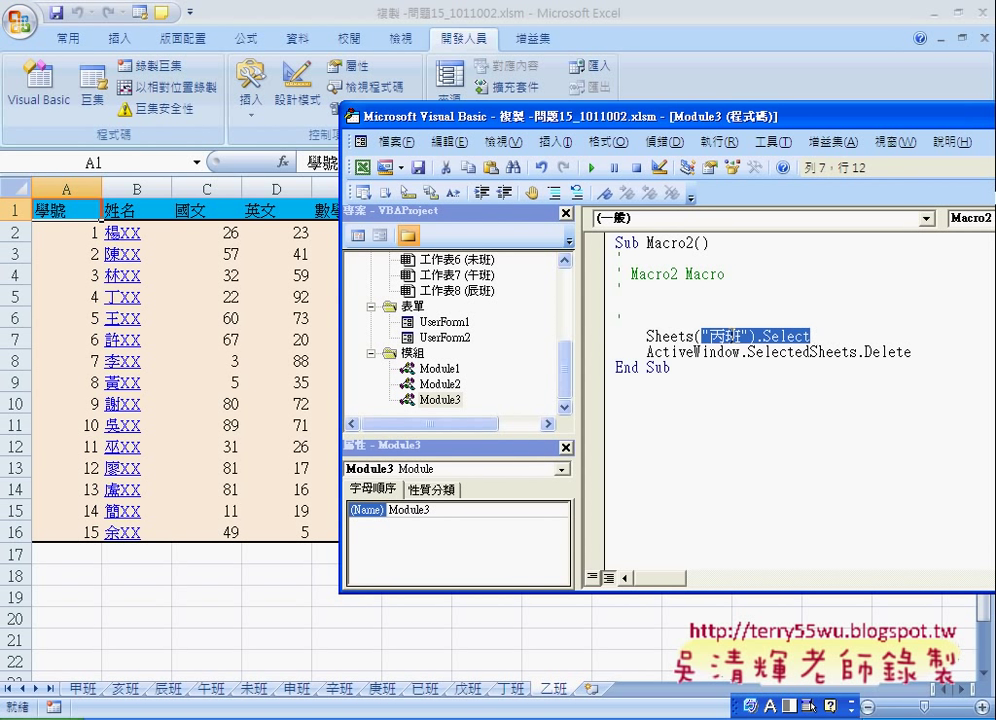
{"action": "left_click", "coordinate": [646, 336], "text": "shift"}
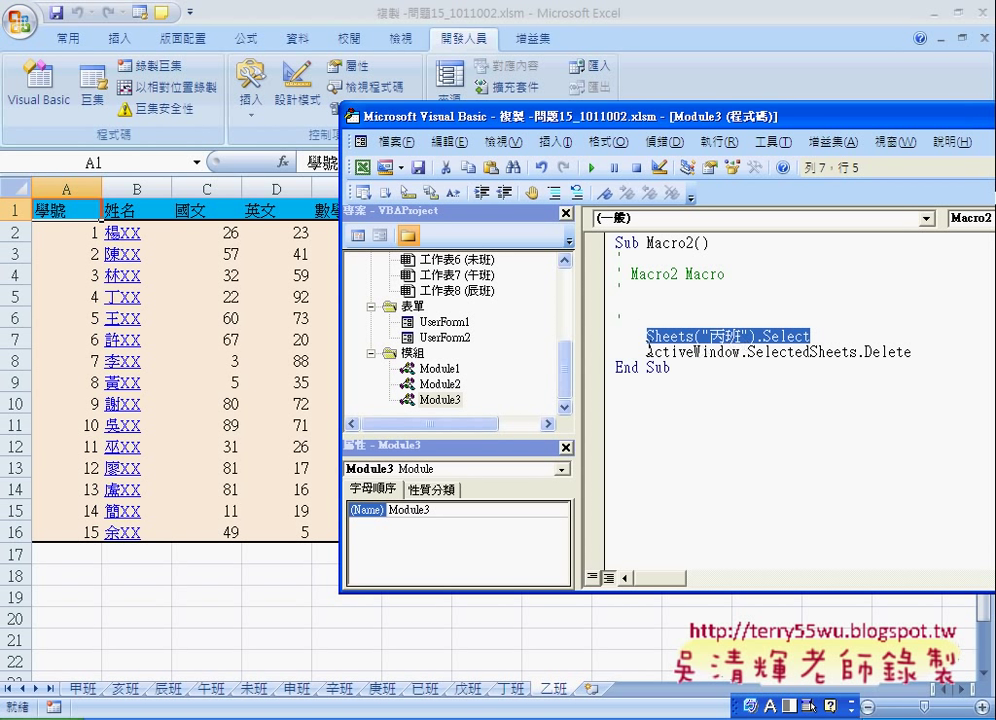
{"action": "left_click_drag", "start_coordinate": [646, 352], "coordinate": [923, 355]}
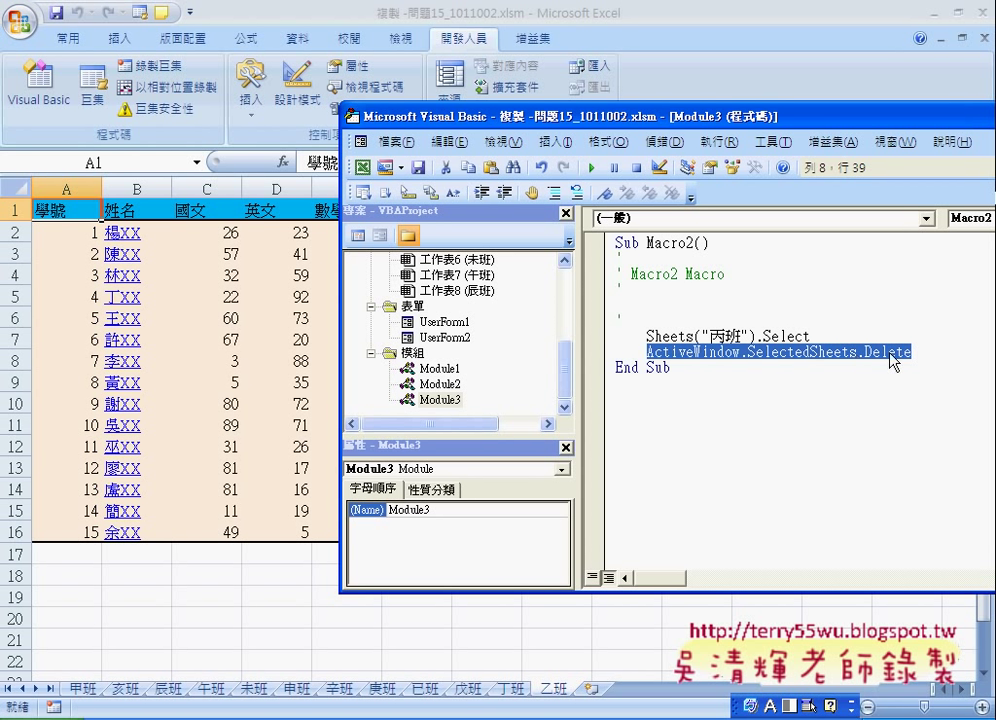
{"action": "left_click_drag", "start_coordinate": [910, 353], "coordinate": [648, 353]}
{"action": "left_click_drag", "start_coordinate": [600, 113], "coordinate": [278, 113]}
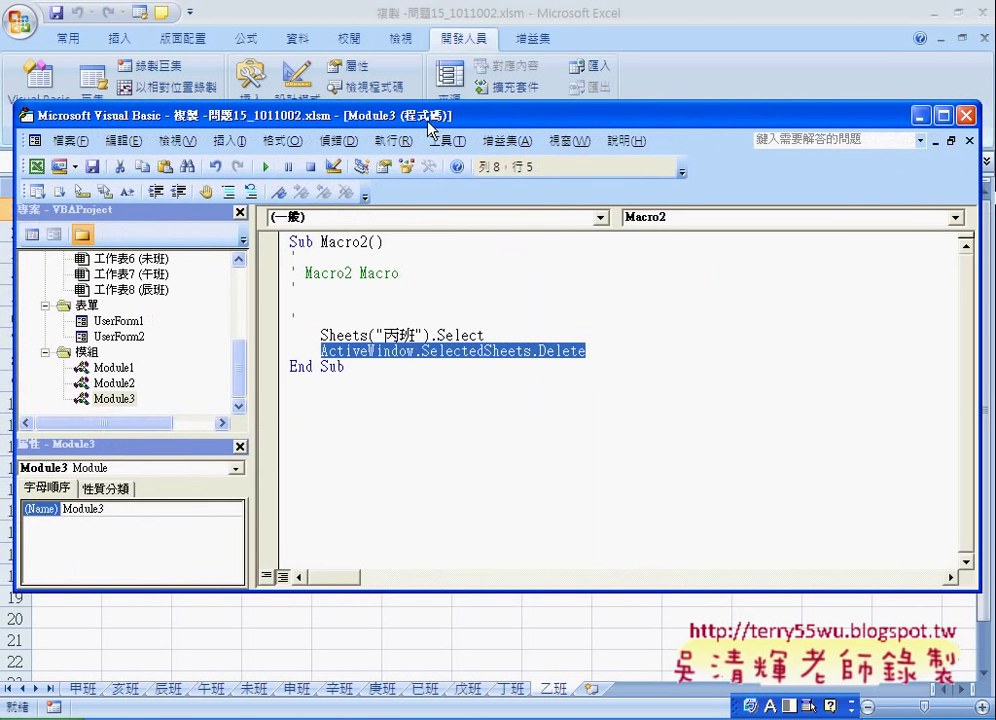
{"action": "left_click", "coordinate": [964, 117]}
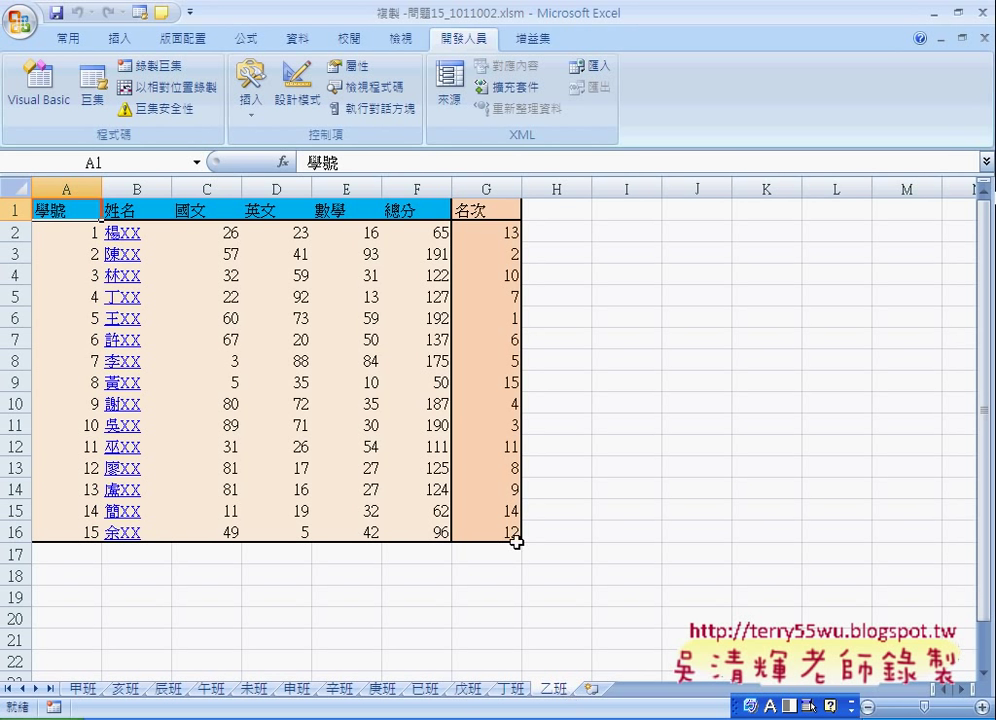
- Open the UserForm1 designer in the VBA editor and switch to its code view
{"action": "left_click", "coordinate": [38, 85]}
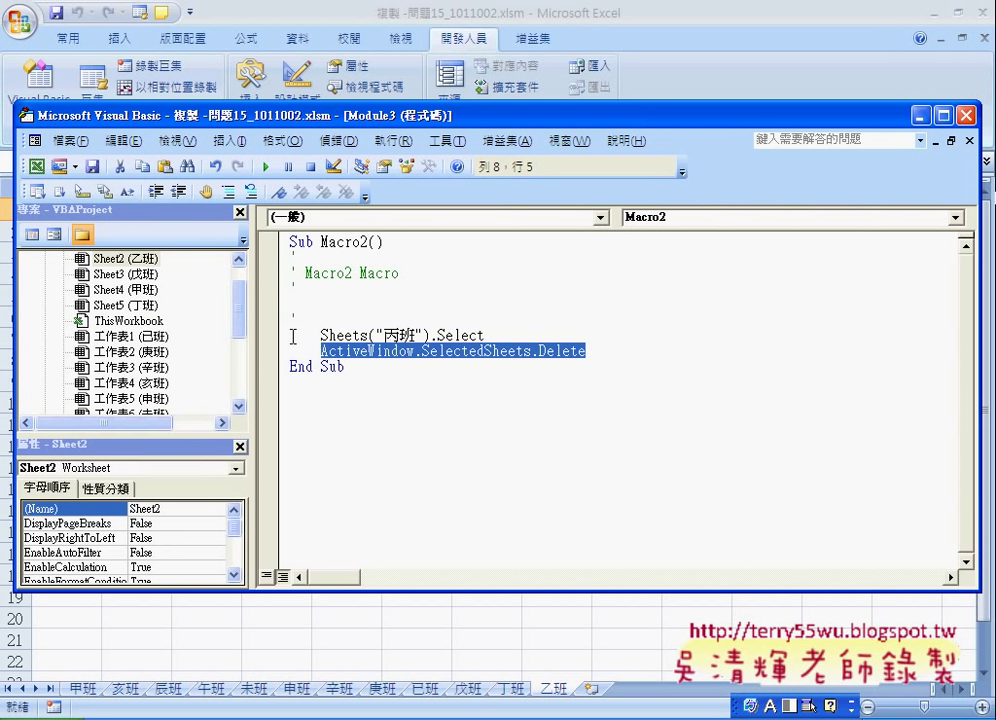
{"action": "left_click_drag", "start_coordinate": [238, 311], "coordinate": [238, 382]}
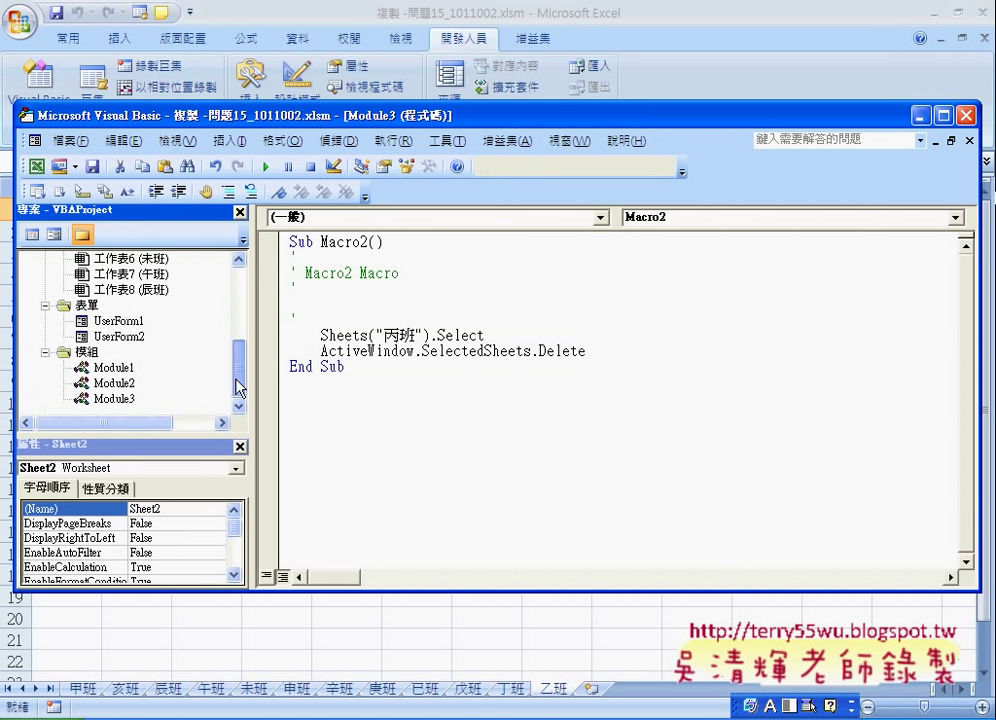
{"action": "double_click", "coordinate": [130, 322]}
{"action": "double_click", "coordinate": [378, 338]}
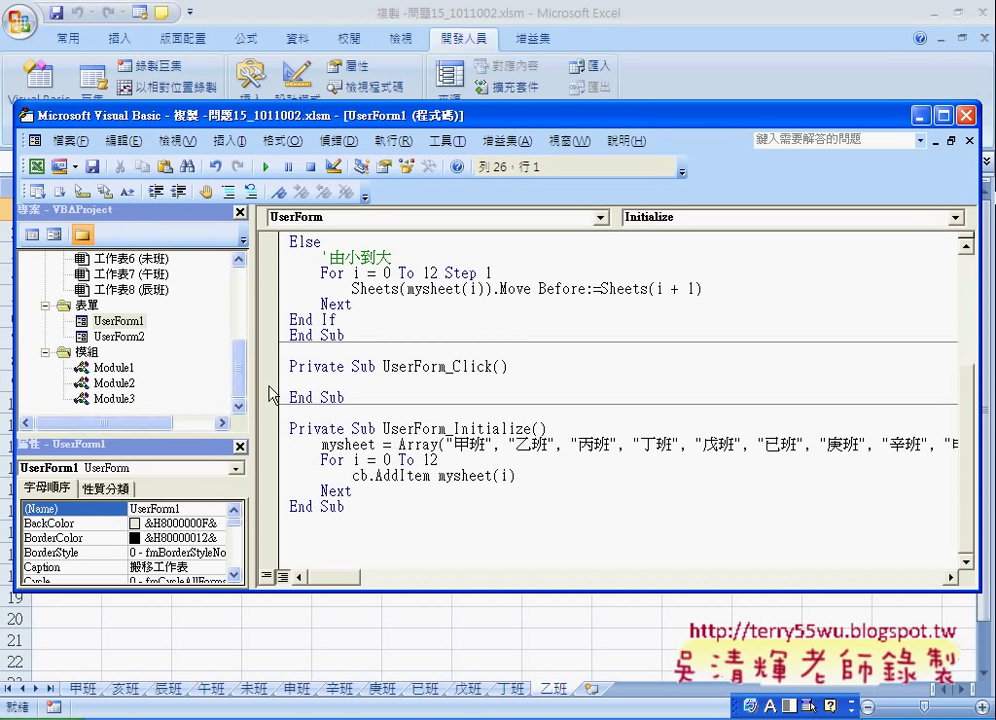
{"action": "left_click_drag", "start_coordinate": [259, 387], "coordinate": [128, 387]}
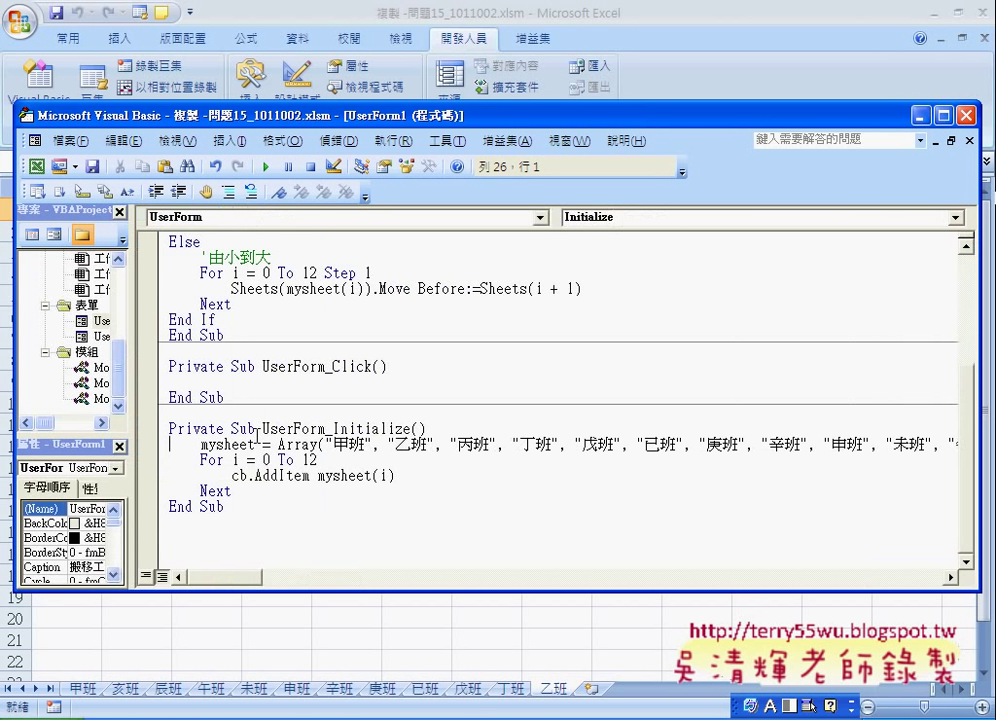
- Highlight the For i = 0 To 12 loop with its cb.AddItem statement and Next
{"action": "left_click_drag", "start_coordinate": [199, 459], "coordinate": [326, 461]}
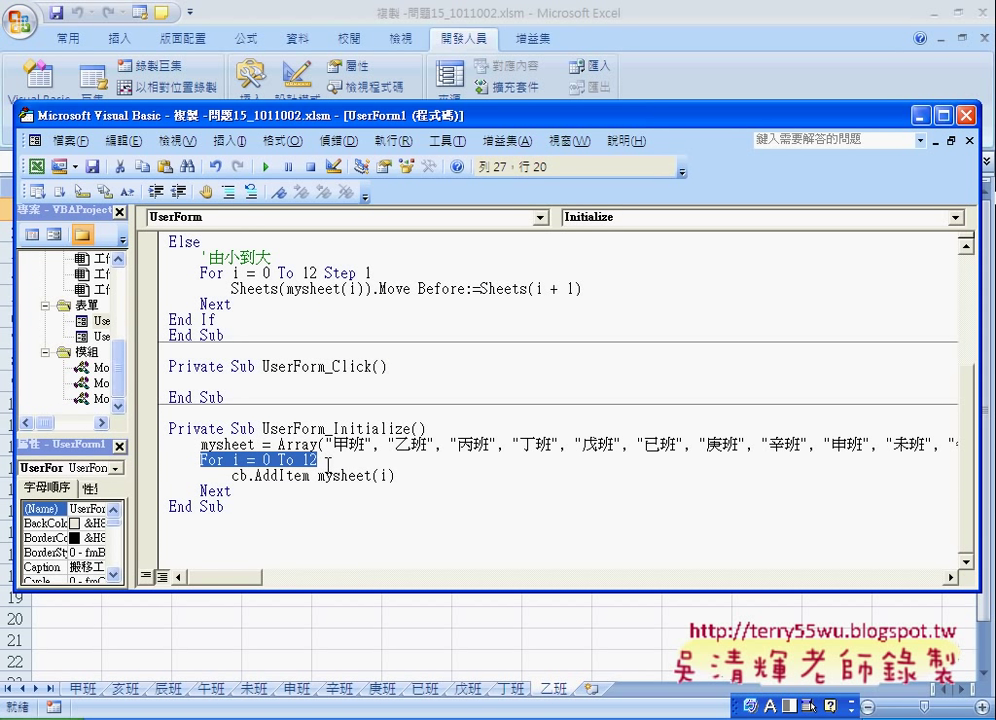
{"action": "left_click_drag", "start_coordinate": [327, 465], "coordinate": [402, 473]}
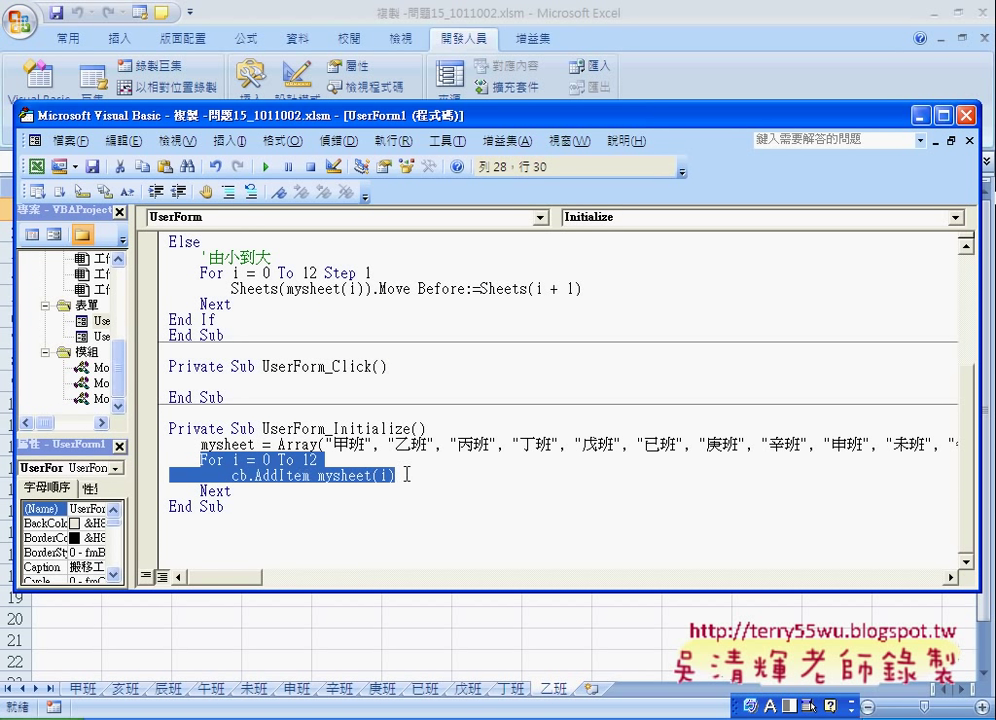
{"action": "left_click", "coordinate": [327, 473]}
{"action": "left_click_drag", "start_coordinate": [232, 476], "coordinate": [434, 484]}
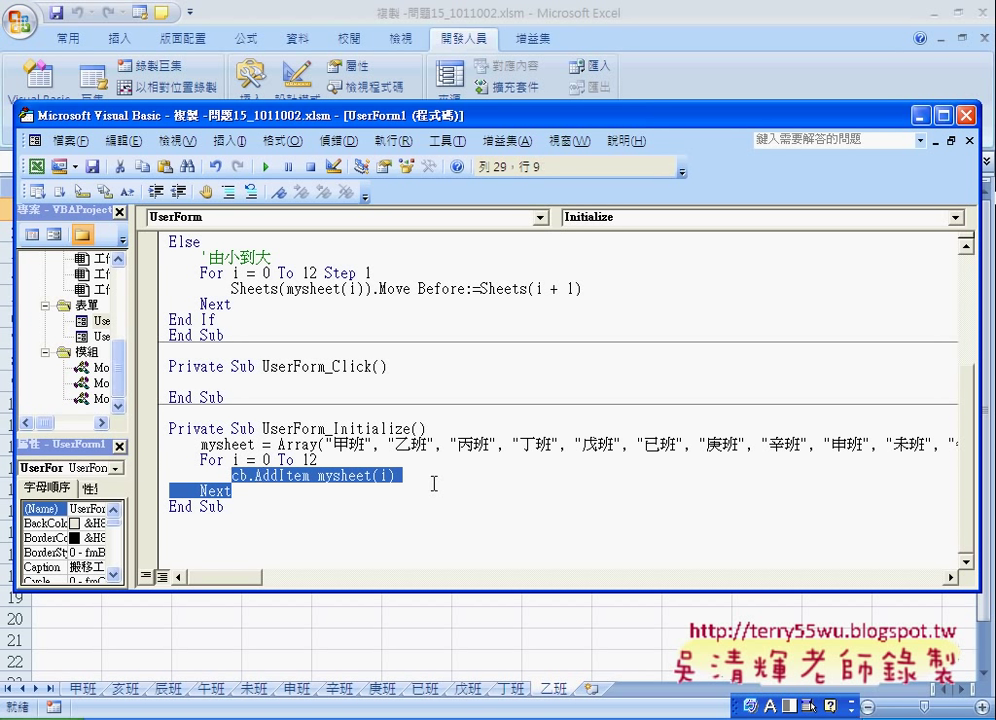